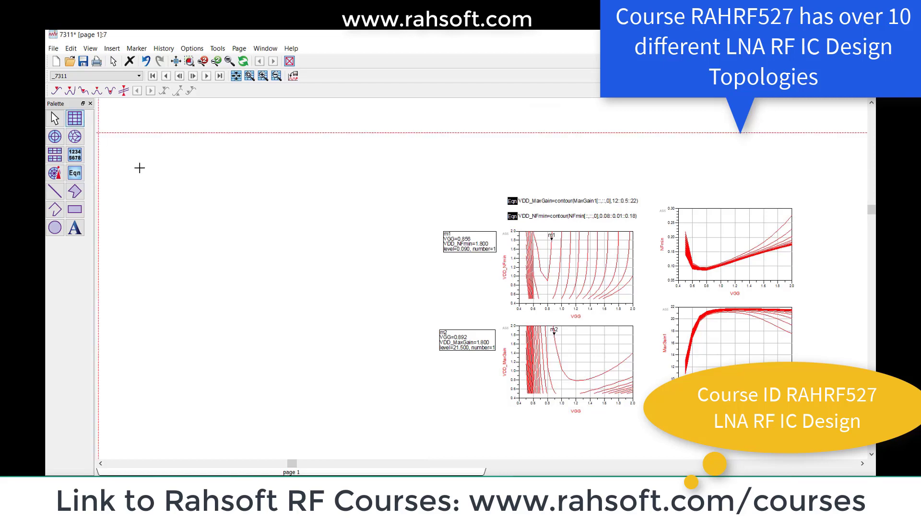
Add a rectangular plot of Mu1 from the _7311 dataset in the empty area beside the contour plots.
left_click(298, 227)
scroll(421, 310, "down", 5)
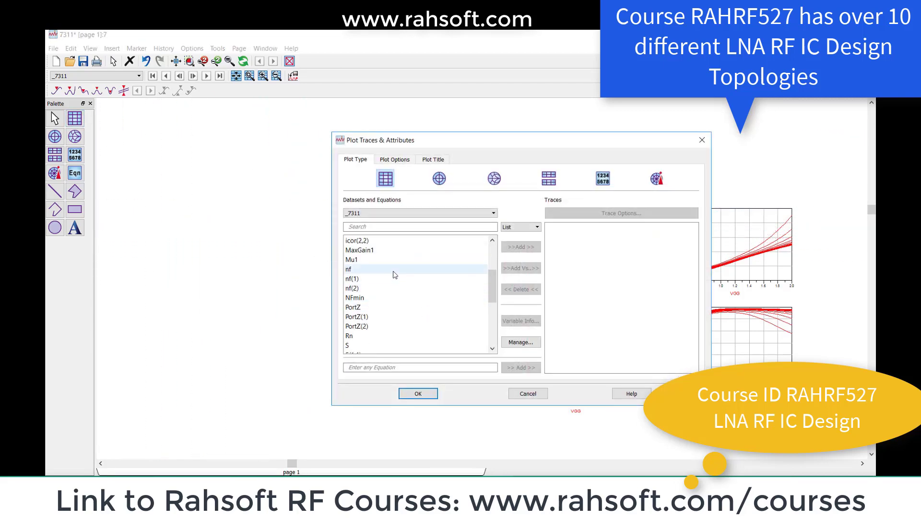
left_click(355, 260)
left_click(521, 247)
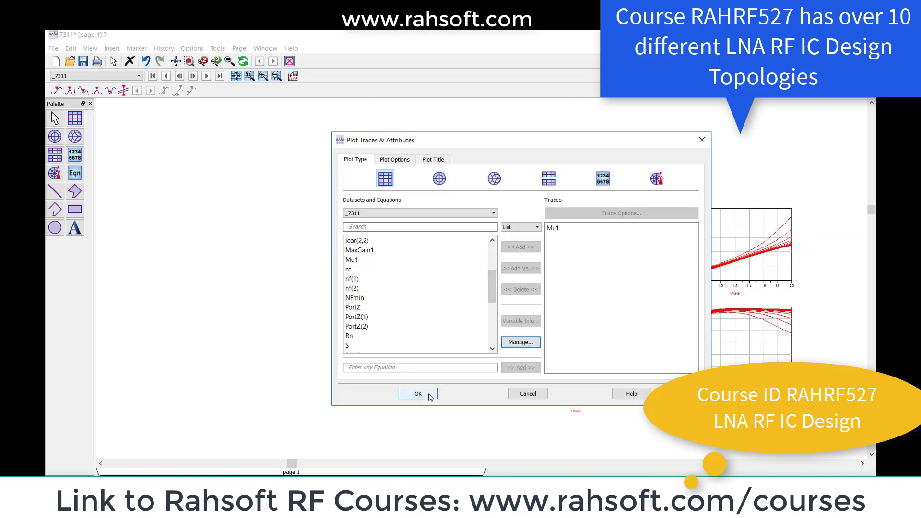
left_click(418, 394)
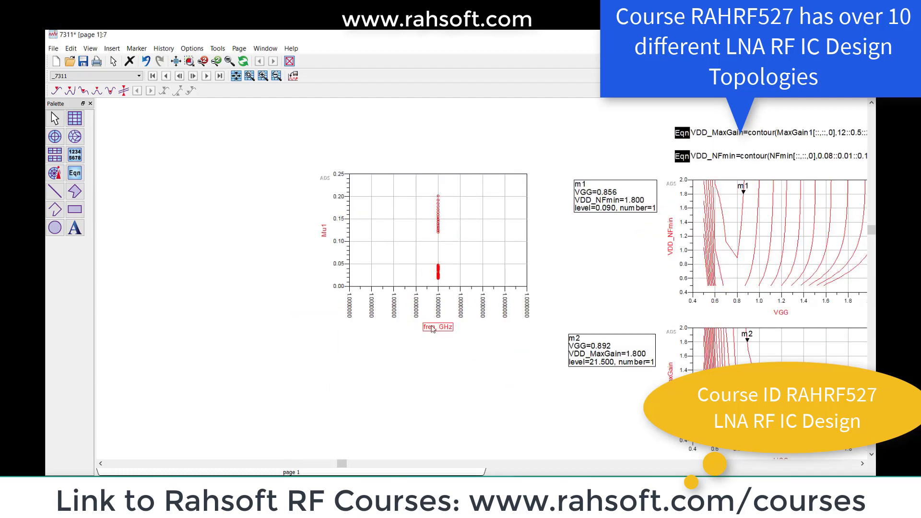
Change the x-axis variable of the Mu1 plot to VGG.
left_click(432, 328)
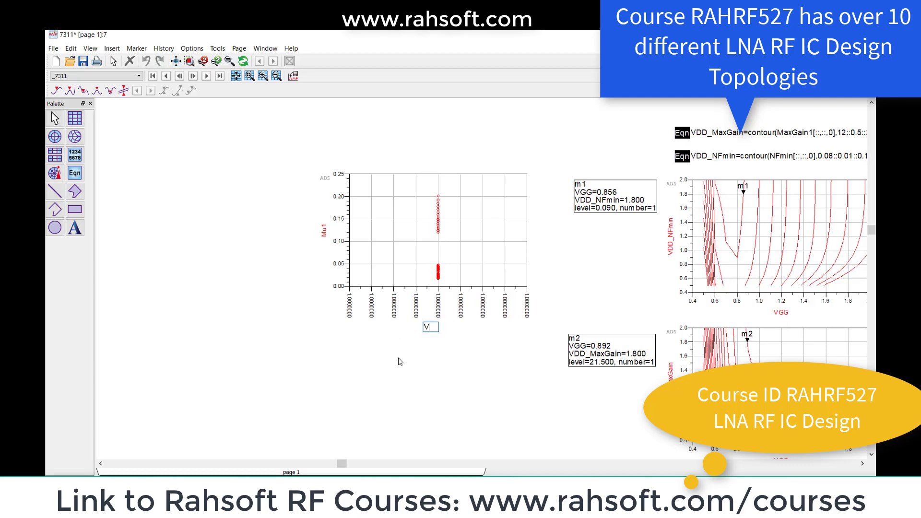
left_click(384, 383)
scroll(393, 379, "up", 3)
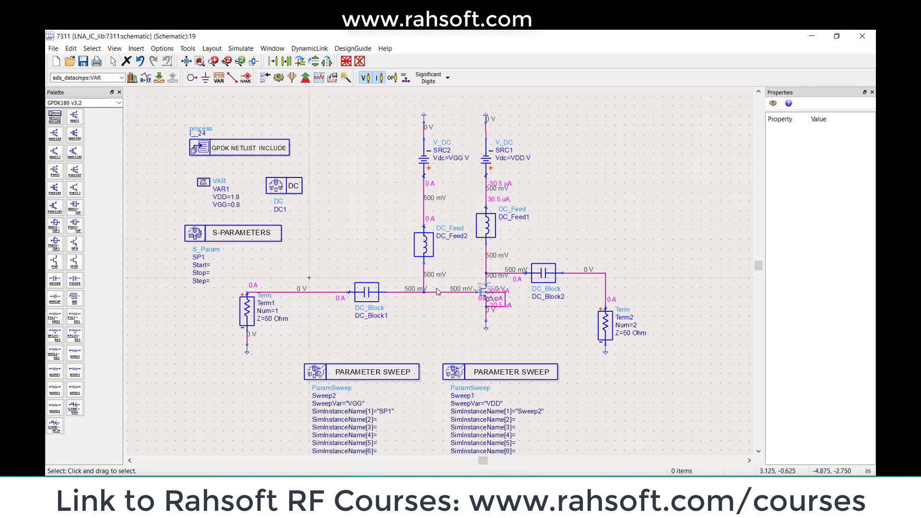
Place a Zin component from the Simulation-S_Param set below Term1 in the schematic and run the simulation.
scroll(438, 292, "up", 2)
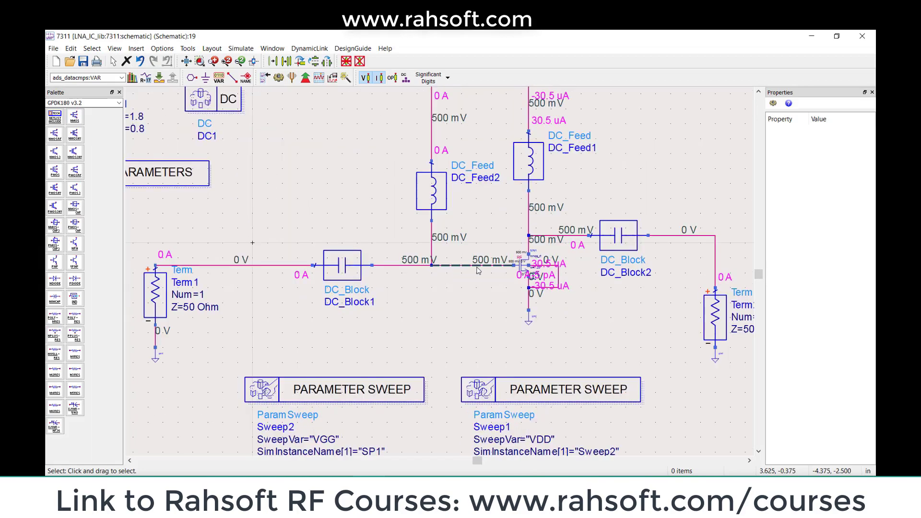
scroll(472, 246, "up", 1)
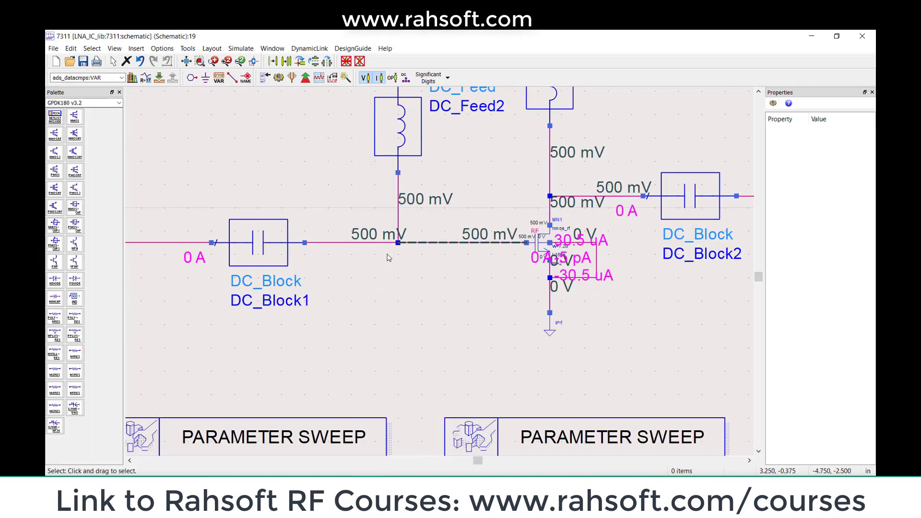
left_click_drag(365, 245, 386, 282)
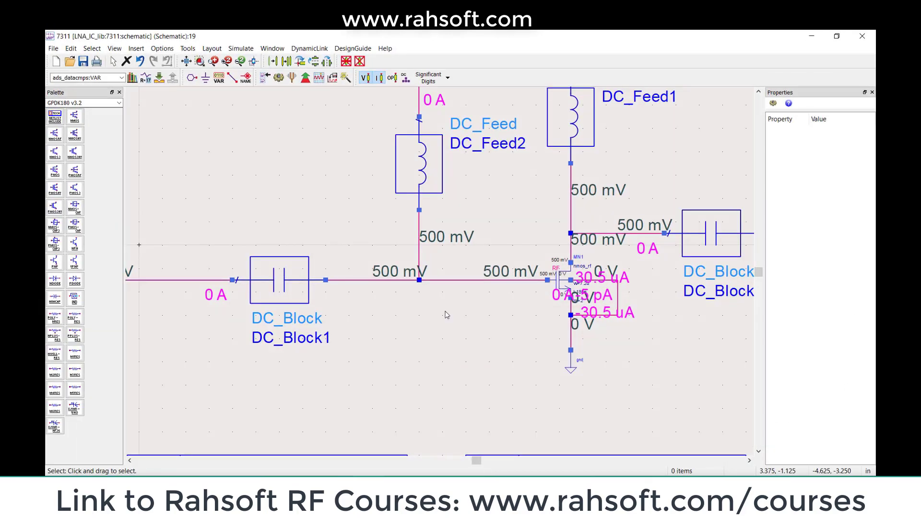
key("f")
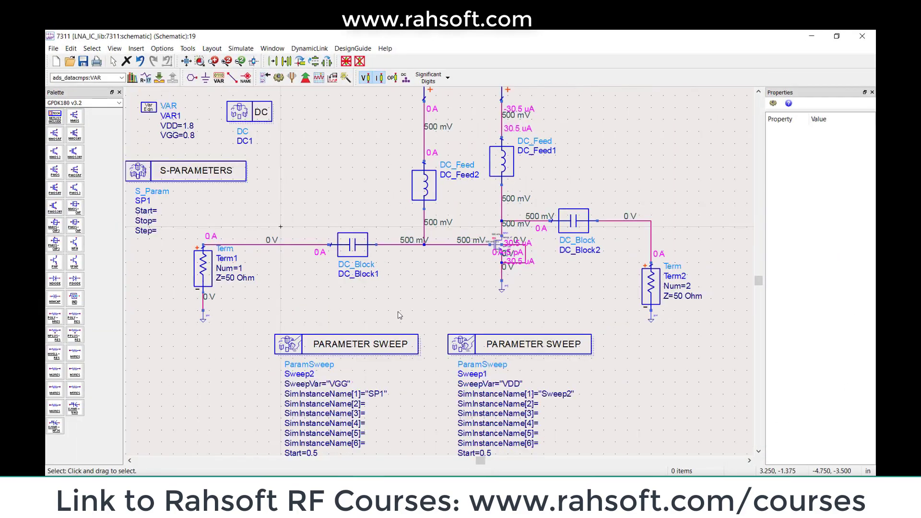
scroll(424, 281, "down", 1)
scroll(423, 281, "left", 3)
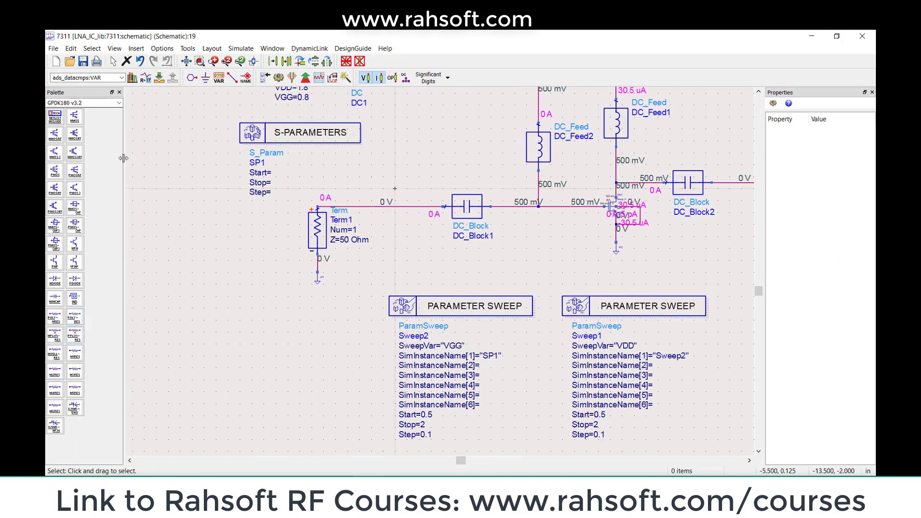
left_click(119, 102)
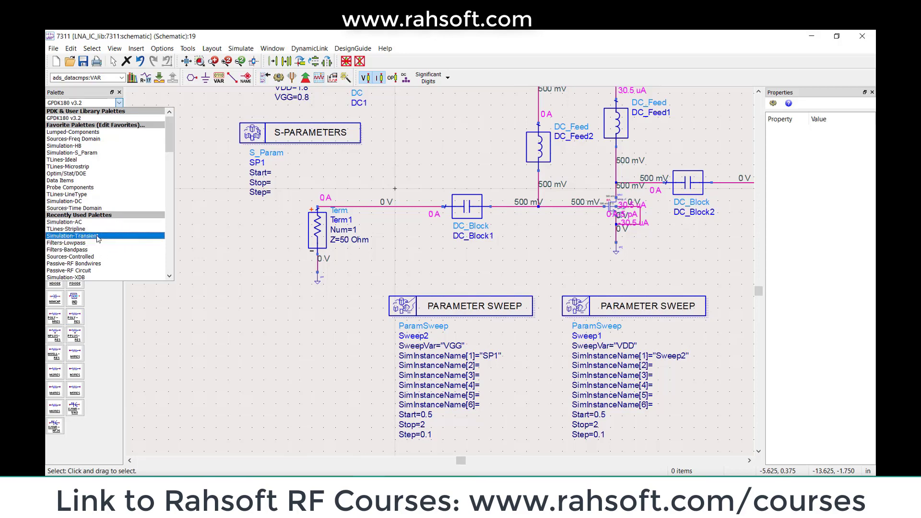
left_click(104, 153)
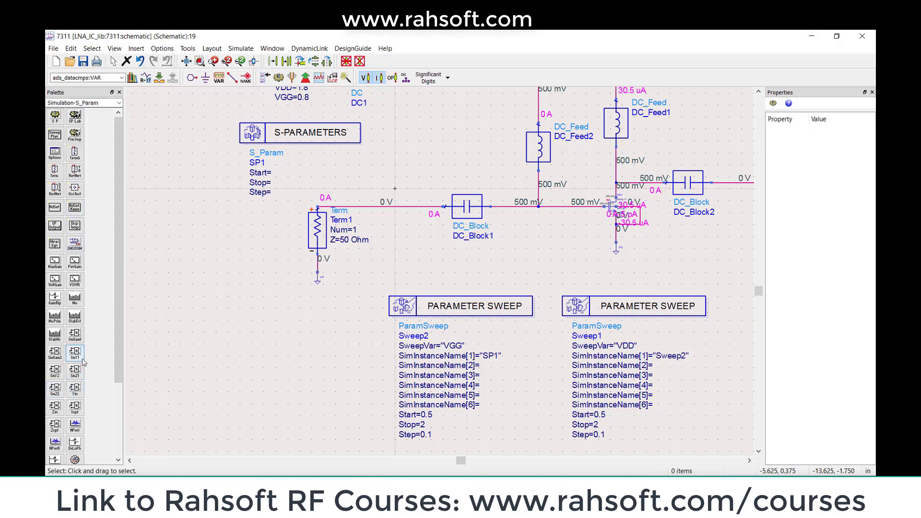
left_click(55, 408)
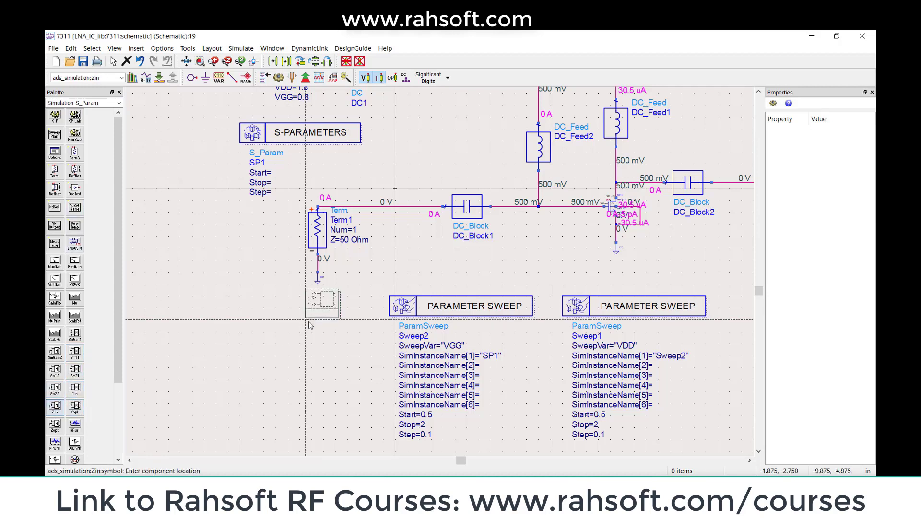
left_click(294, 330)
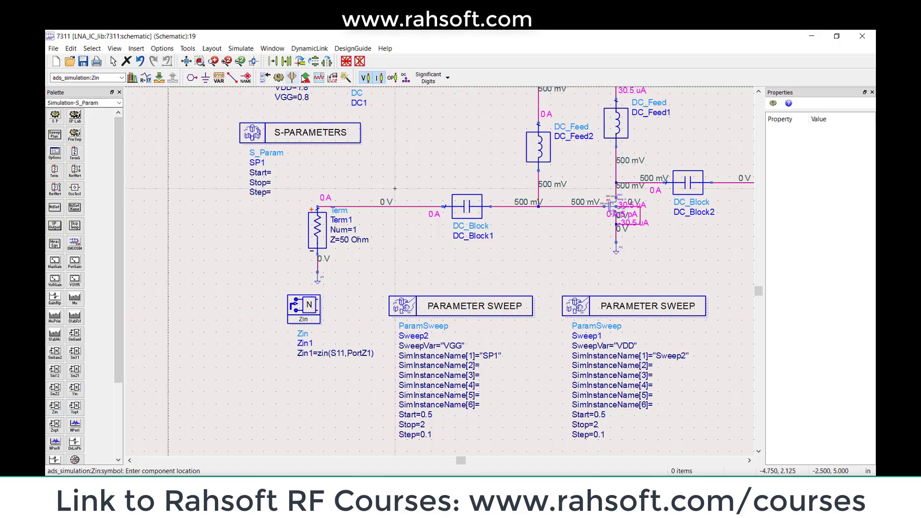
left_click(284, 74)
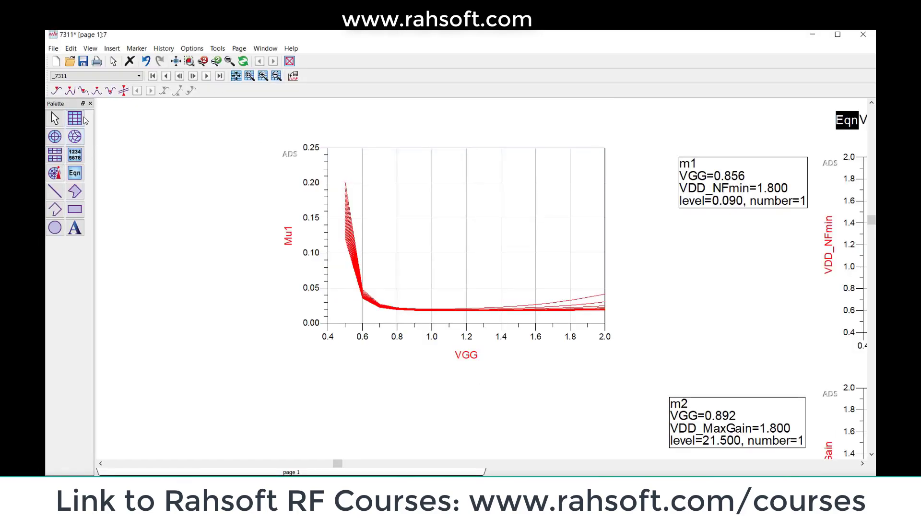
Insert a rectangular plot below the Mu1 plot and add the real part of Zin1 as a trace.
scroll(456, 161, "down", 3)
left_click(74, 118)
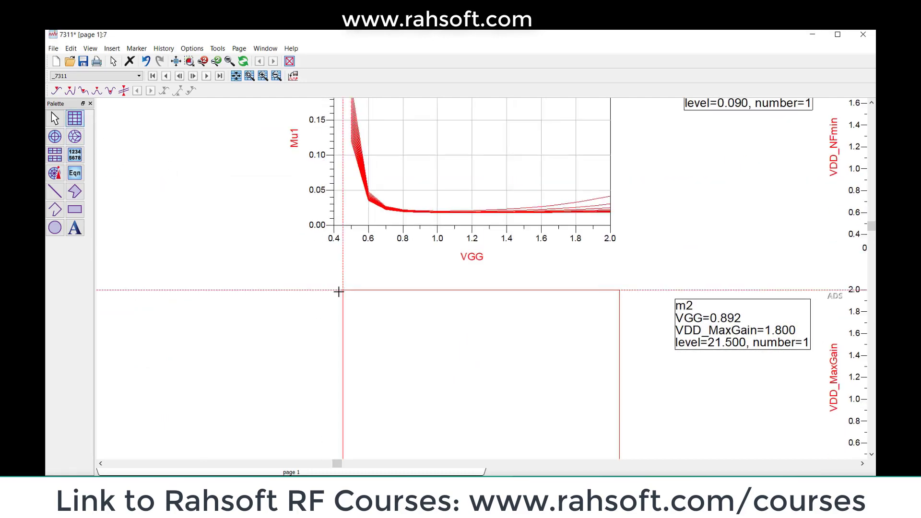
left_click(340, 316)
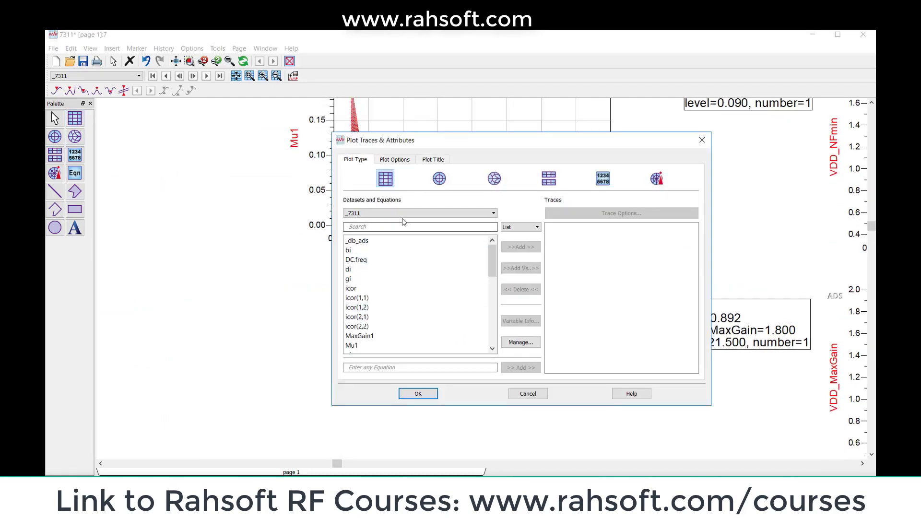
scroll(384, 278, "down", 10)
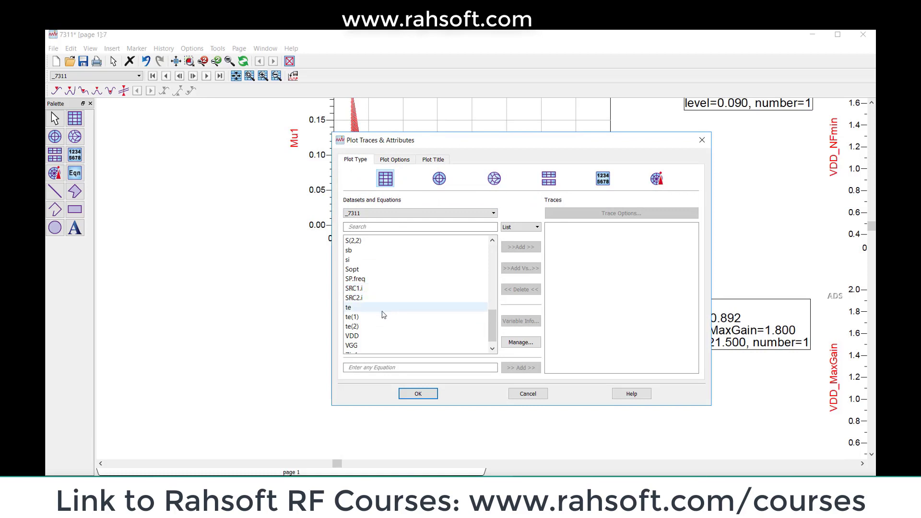
left_click(379, 345)
left_click(521, 246)
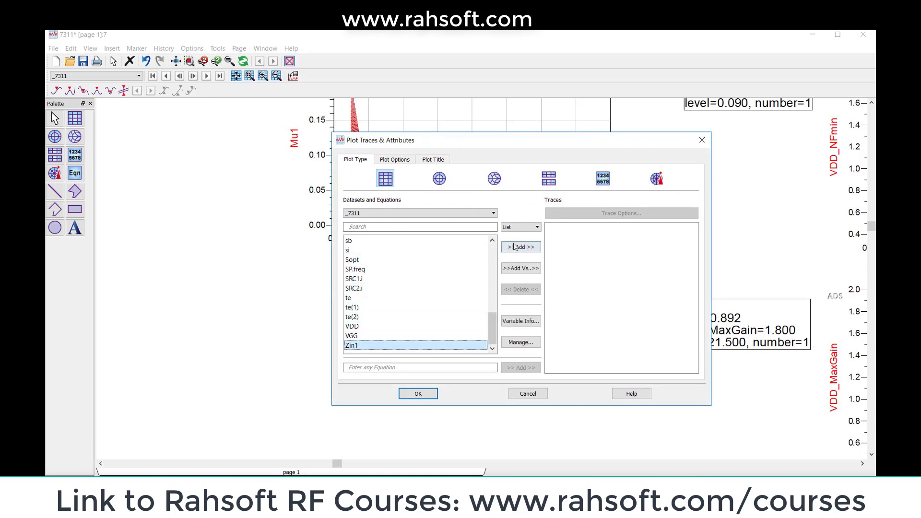
left_click(509, 309)
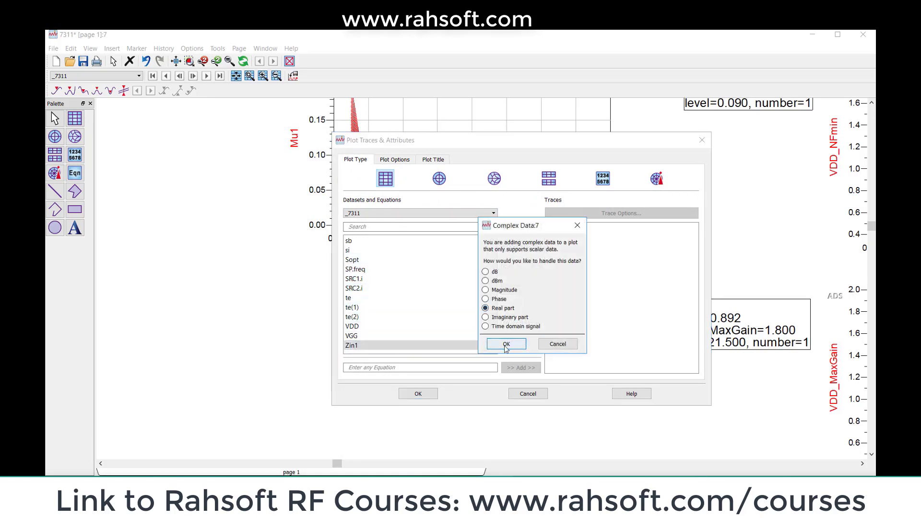
left_click(506, 344)
Add the imaginary part of Zin1 to the same plot and accept the traces.
left_click(447, 346)
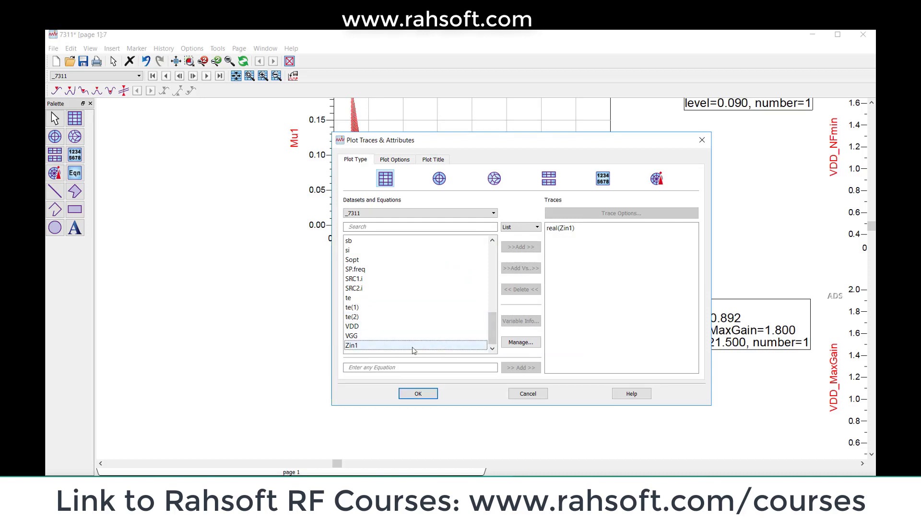
left_click(521, 247)
left_click(501, 317)
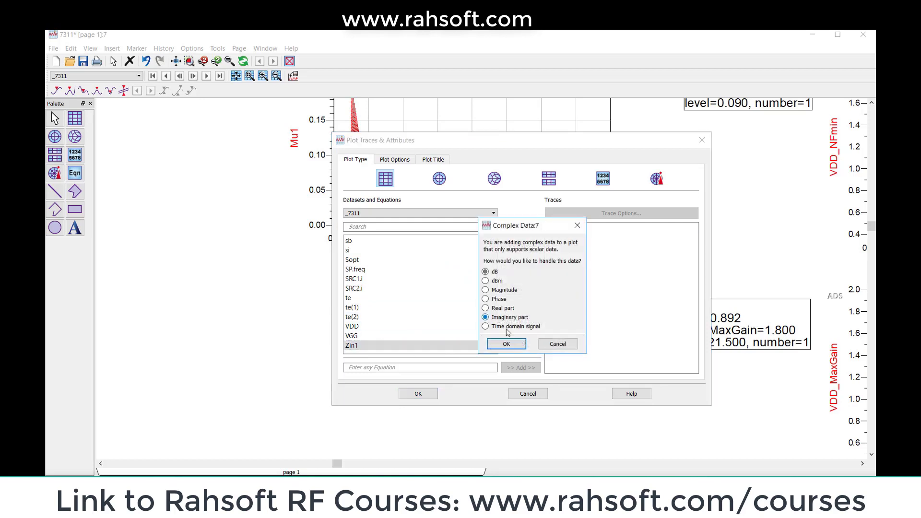
left_click(506, 344)
left_click(418, 394)
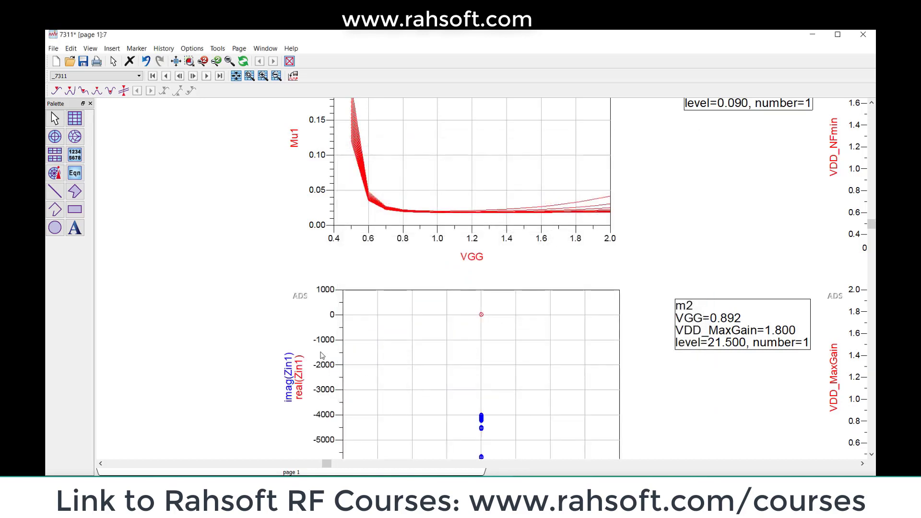
Change the x-axis variable of the Zin1 plot to VGG.
scroll(303, 296, "down", 3)
scroll(278, 313, "down", 3)
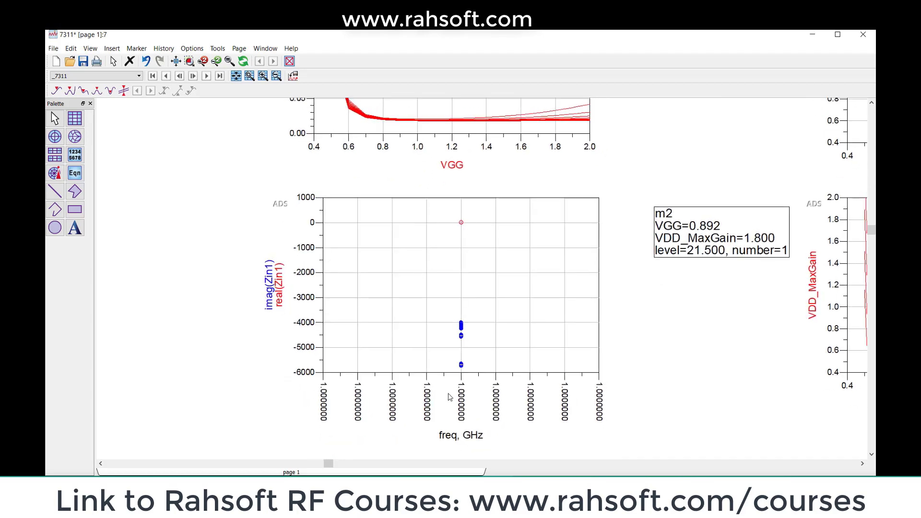
double_click(458, 436)
key("Escape")
double_click(456, 436)
double_click(459, 436)
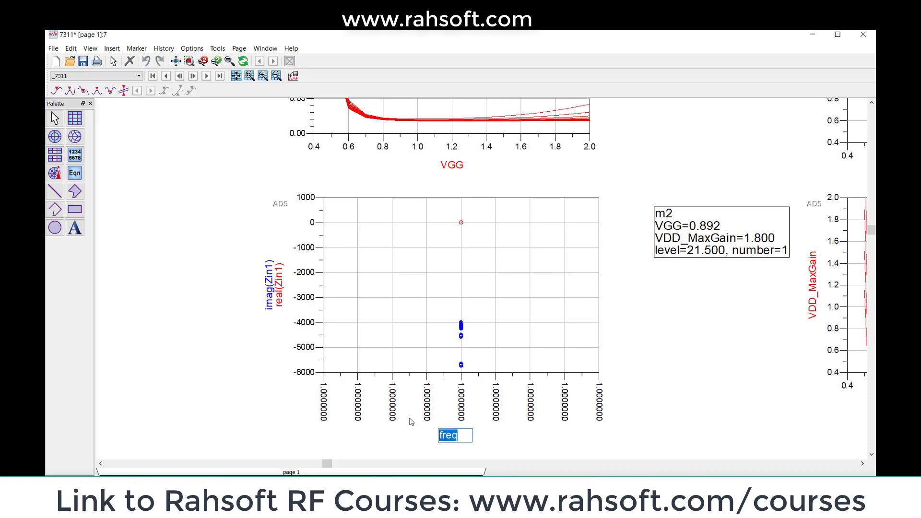
type("VGG")
key("Return")
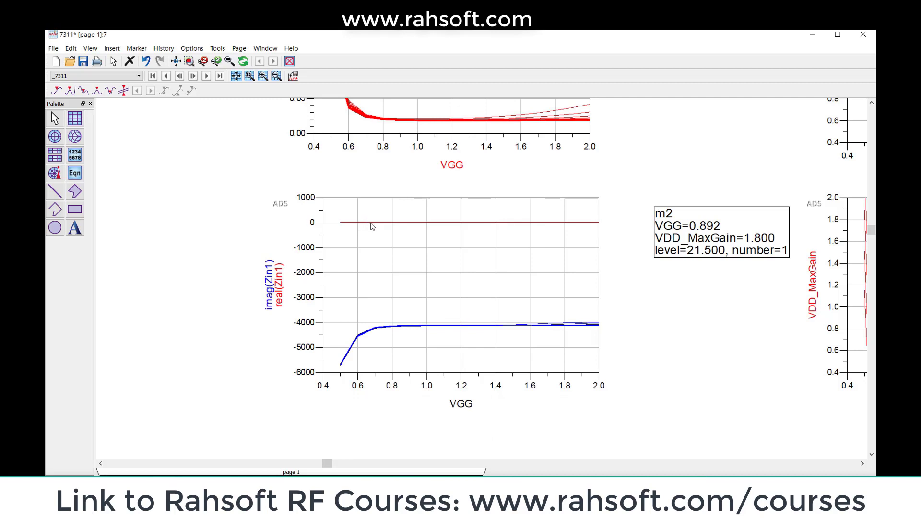
Examine the real and imaginary Zin1 curves over the VGG sweep.
mouse_move(373, 225)
left_click(468, 202)
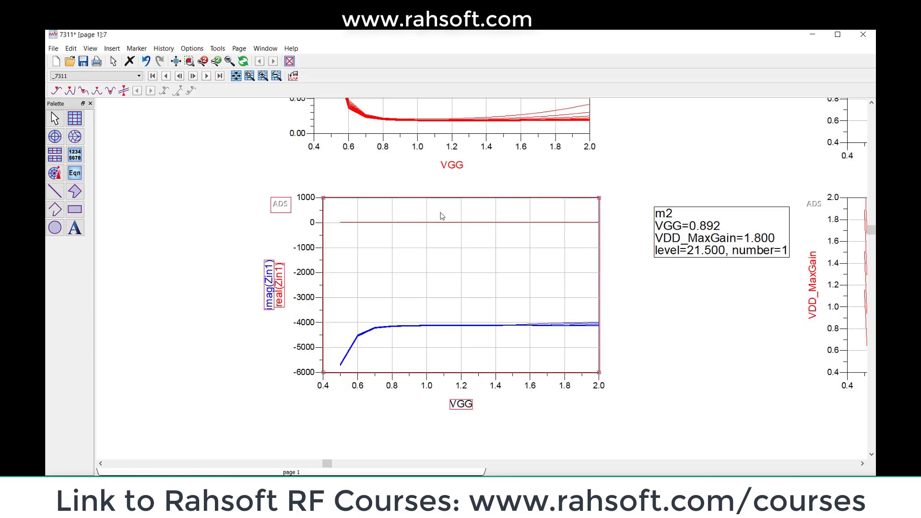
scroll(442, 214, "down", 5)
scroll(386, 208, "up", 1)
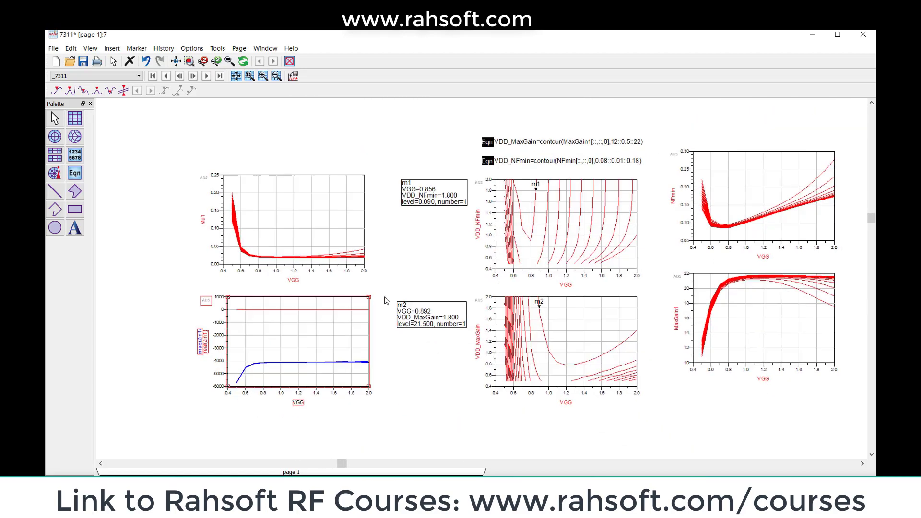
scroll(425, 298, "up", 2)
scroll(424, 298, "up", 1)
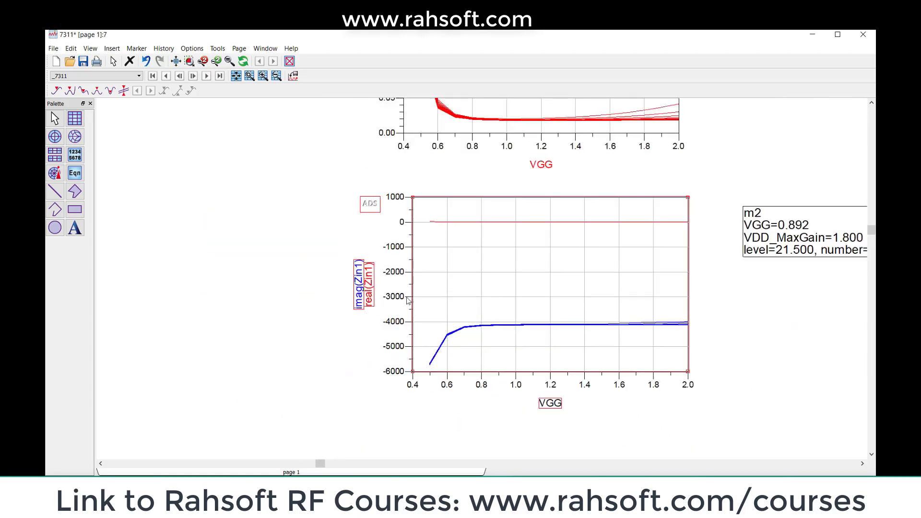
scroll(411, 301, "up", 1)
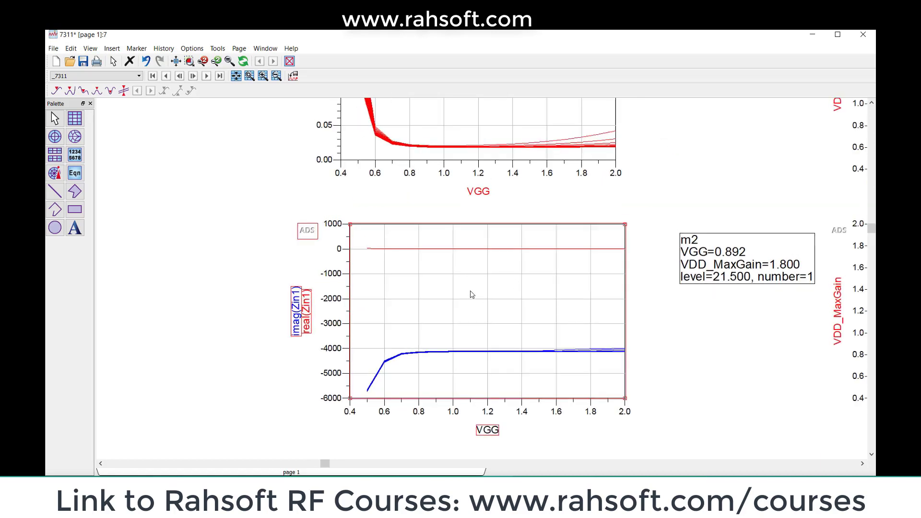
left_click(667, 380)
left_click(607, 306)
Delete the DC_Feed2 component between the VGG source and the transistor's gate line in the schematic.
scroll(499, 323, "down", 1)
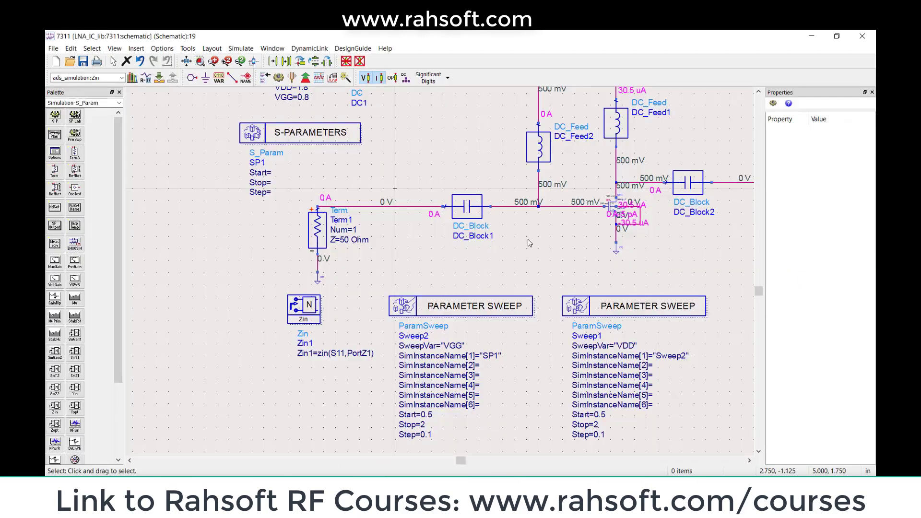
scroll(528, 239, "down", 1)
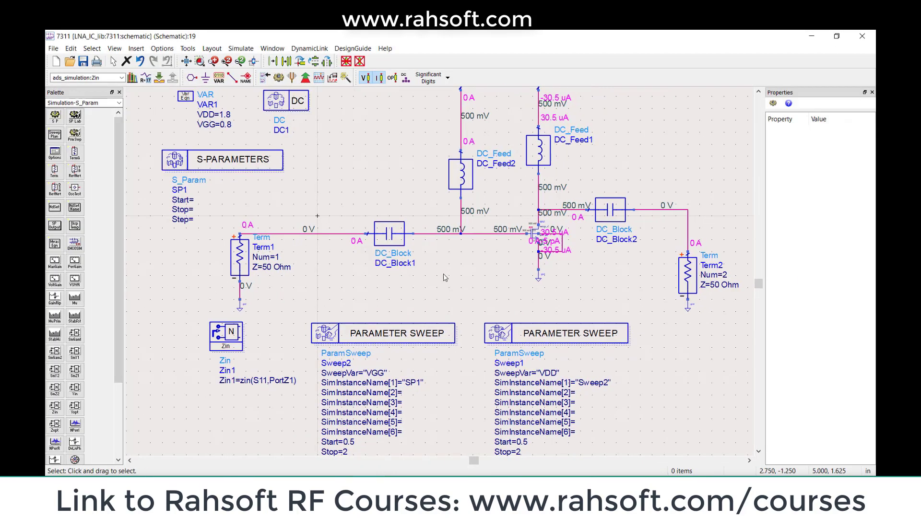
scroll(444, 319, "down", 1)
scroll(438, 321, "up", 2)
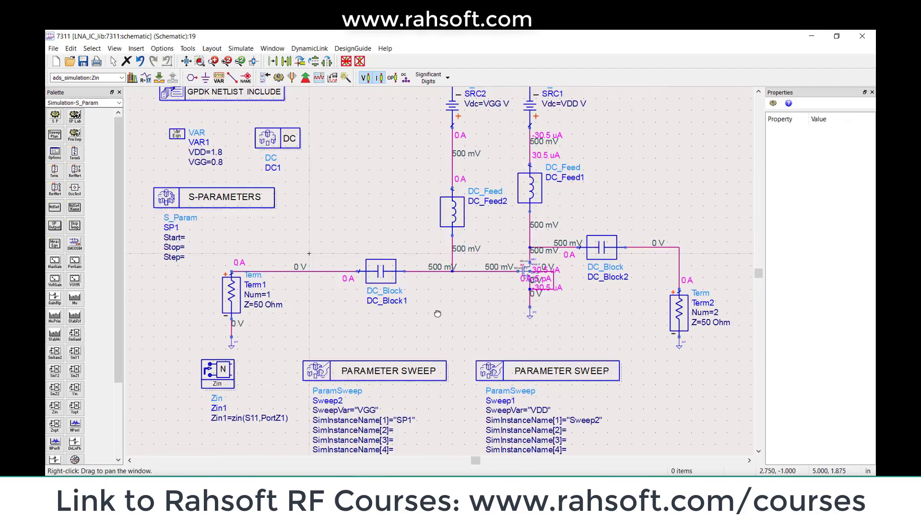
left_click(453, 238)
key("Delete")
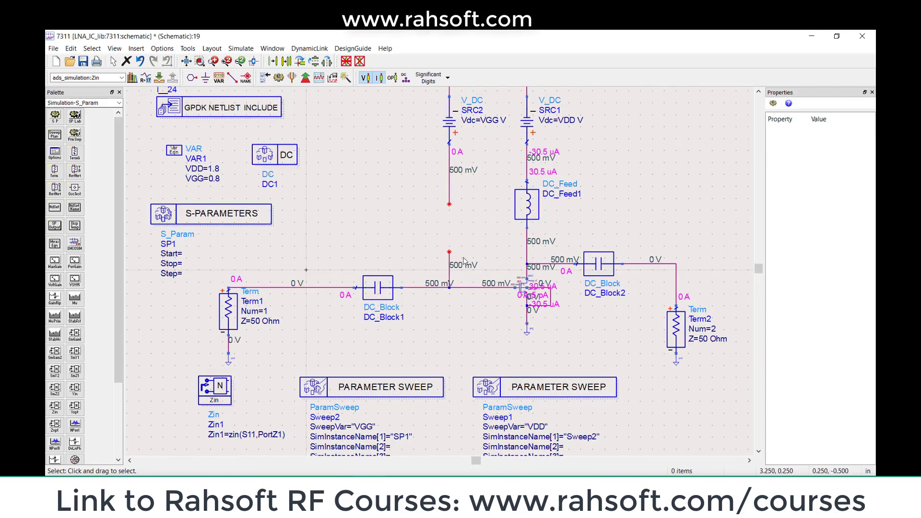
Insert a 50 Ohm resistor (R) beside the gap in the gate bias line of the schematic.
left_click(67, 78)
type("res")
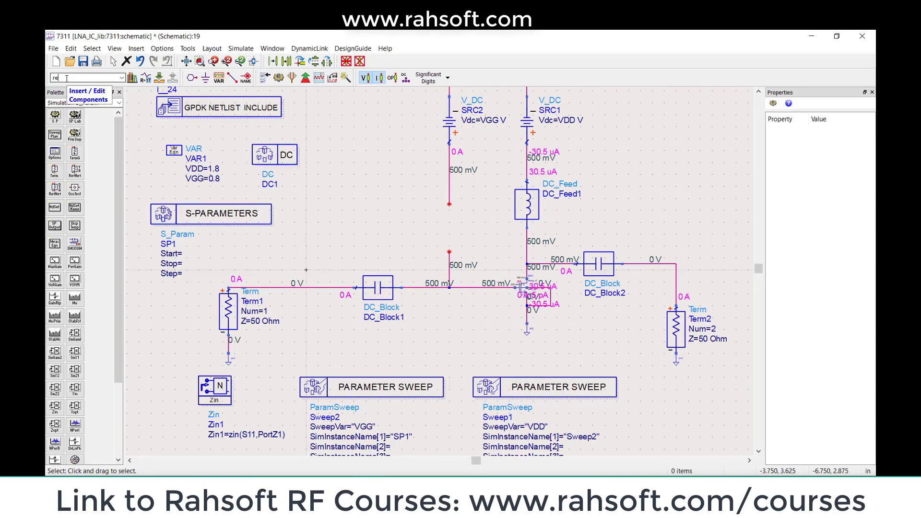
key("Return")
type("R")
key("Return")
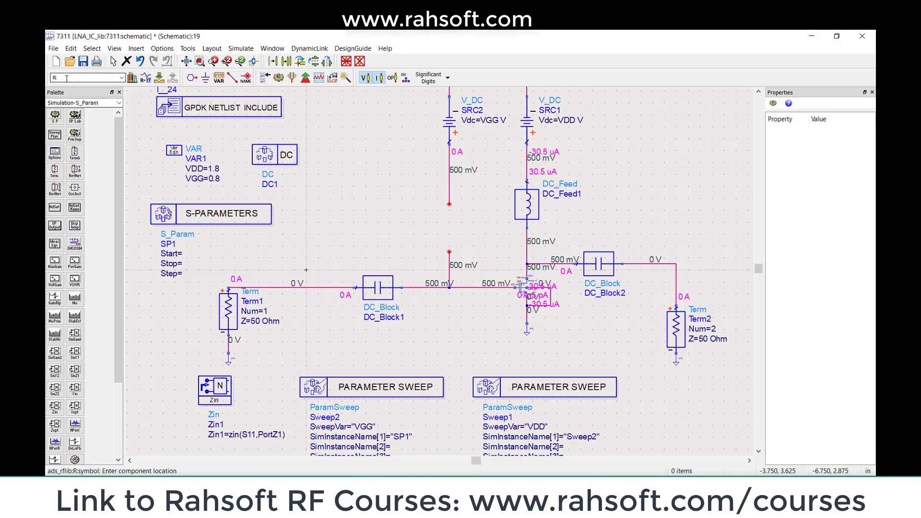
left_click(413, 228)
key("Escape")
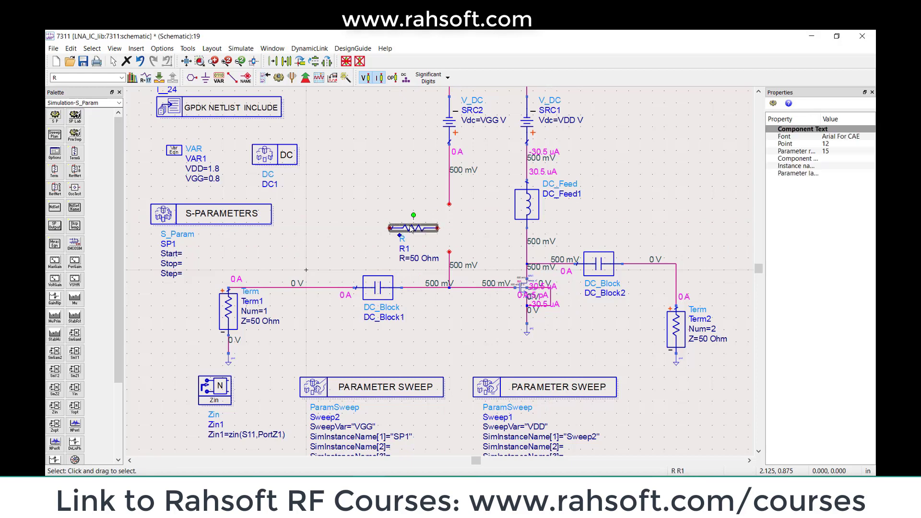
Rotate the resistor to vertical and fit it into the gap between the VGG source and the transistor's gate line.
key("ctrl+r")
left_click_drag(391, 253, 450, 229)
left_click(398, 199)
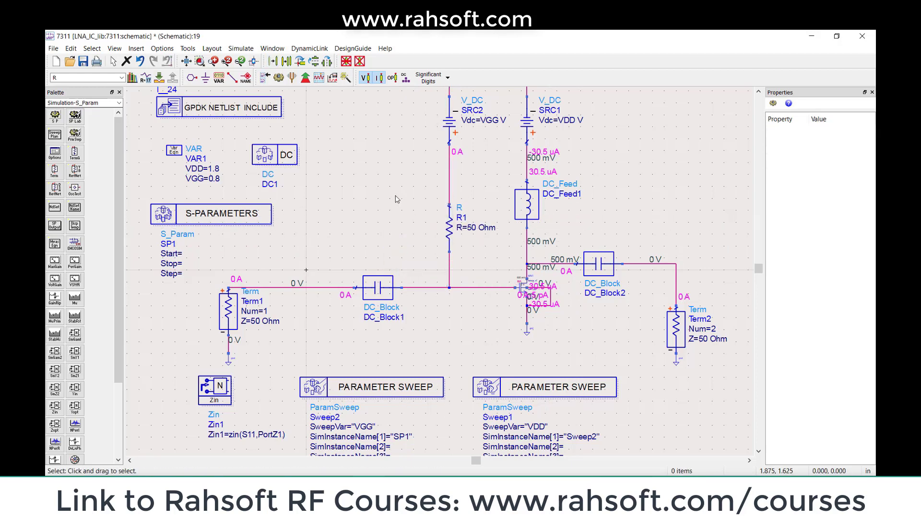
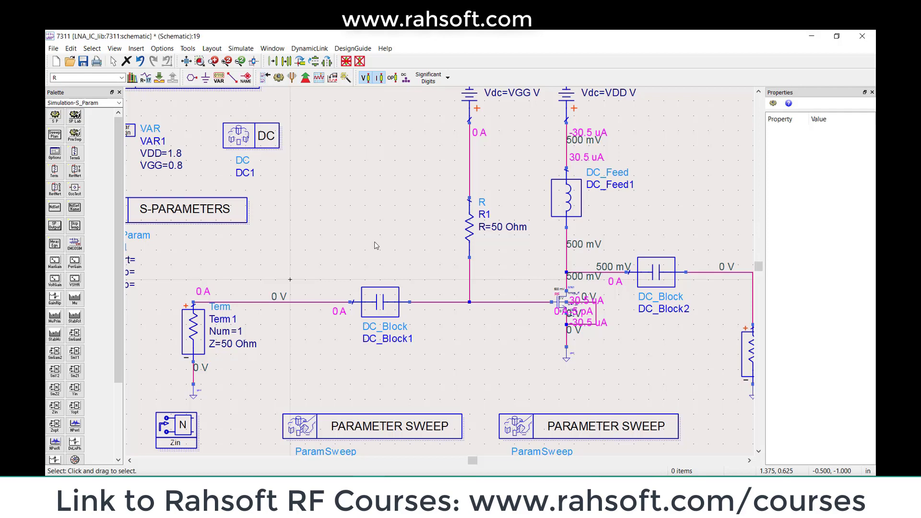
left_click(509, 227)
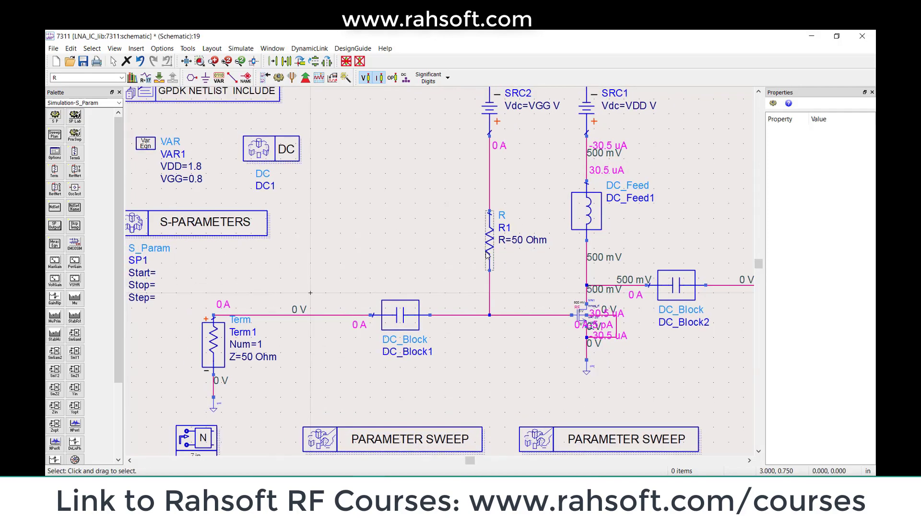
left_click(446, 218)
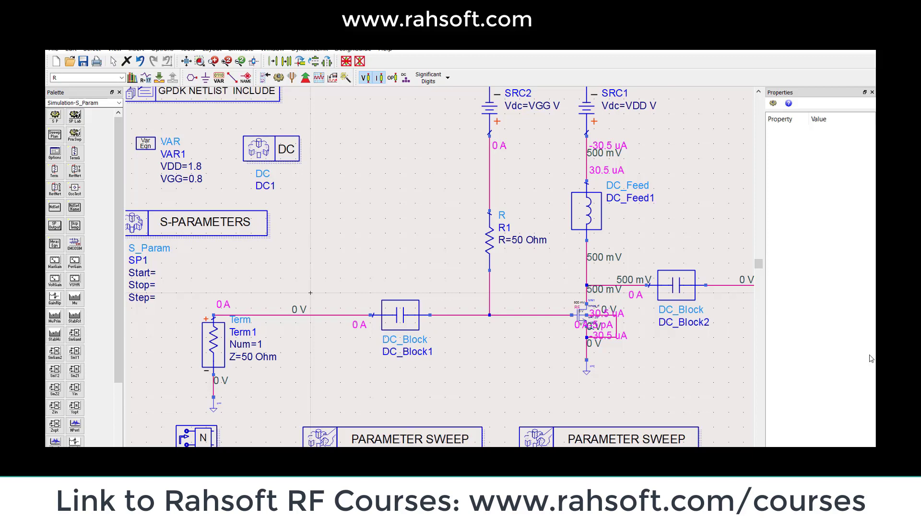
scroll(477, 314, "down", 1)
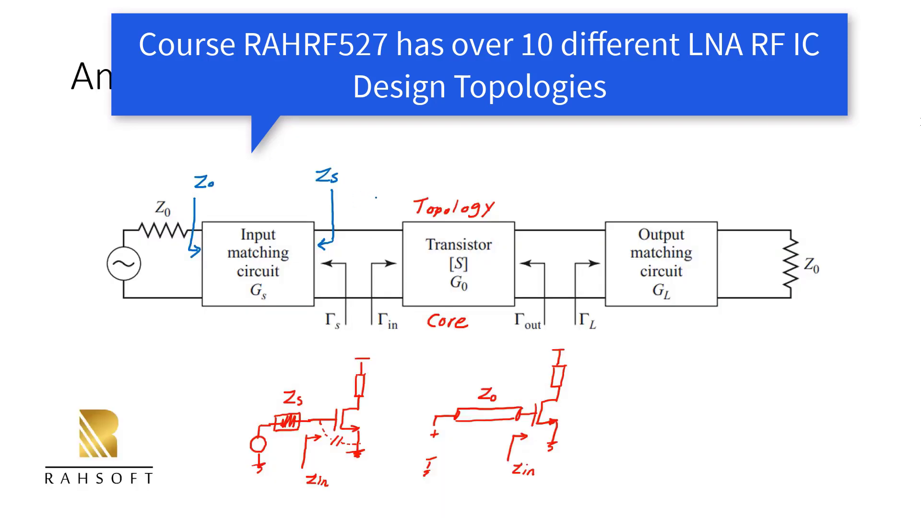
mouse_move(375, 189)
left_mouse_down()
mouse_move(376, 236)
mouse_move(396, 237)
left_mouse_up()
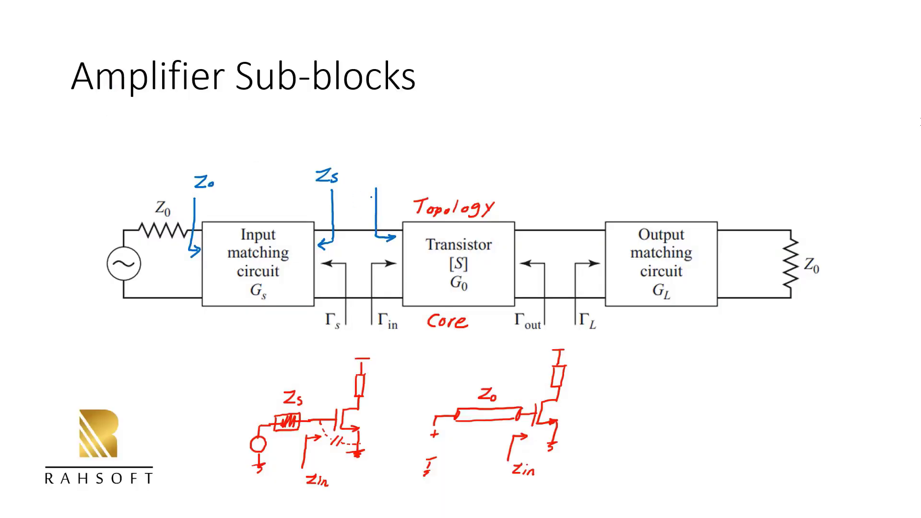
left_click_drag(364, 166, 378, 176)
left_click_drag(383, 172, 394, 180)
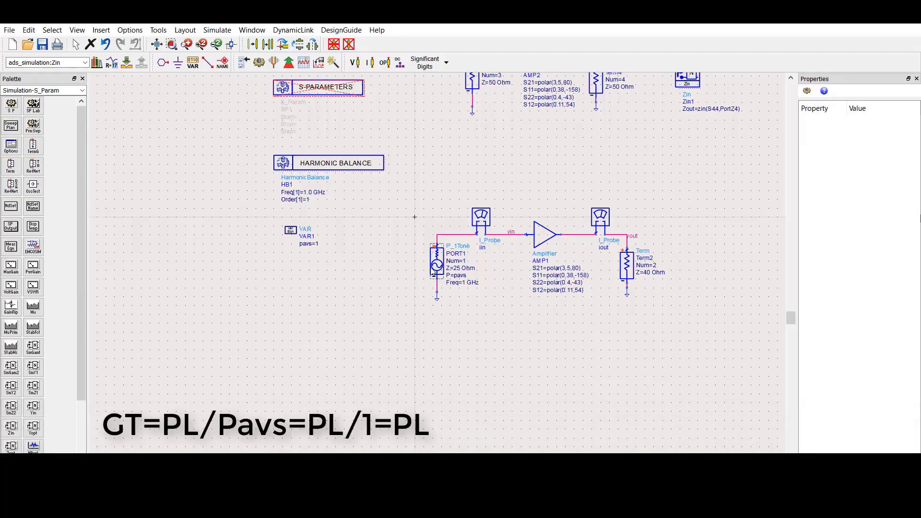